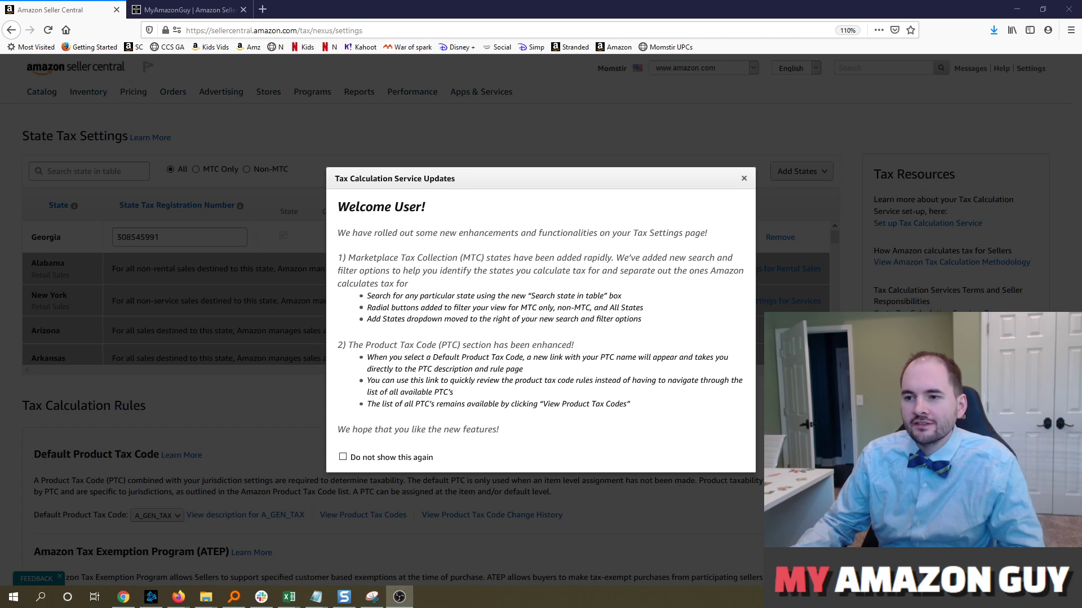
Check the My Amazon Guy tab, return to Seller Central, and read the update notice.
click(195, 6)
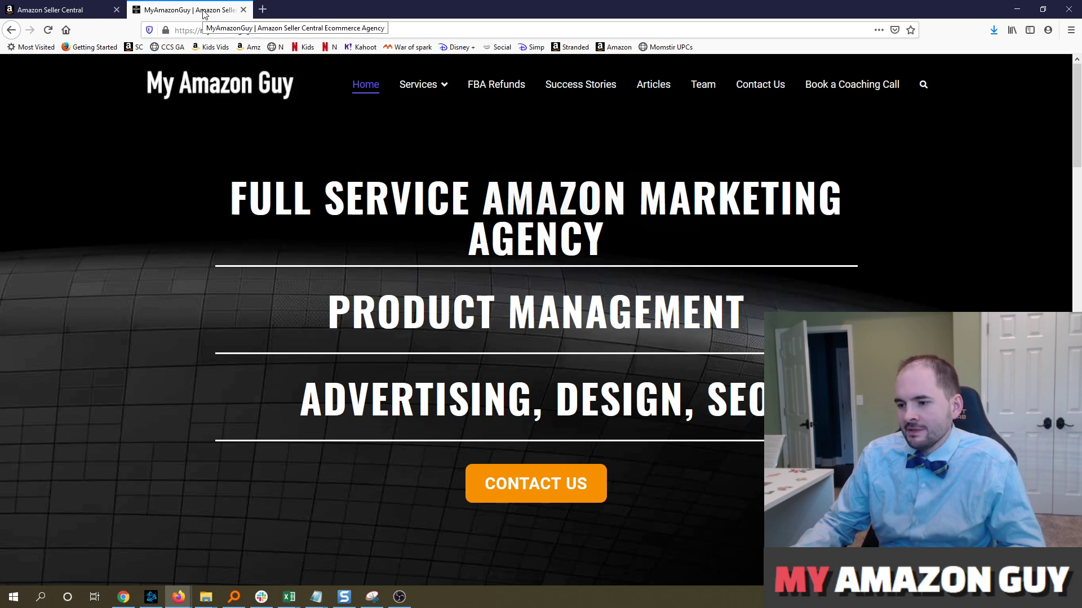
click(56, 10)
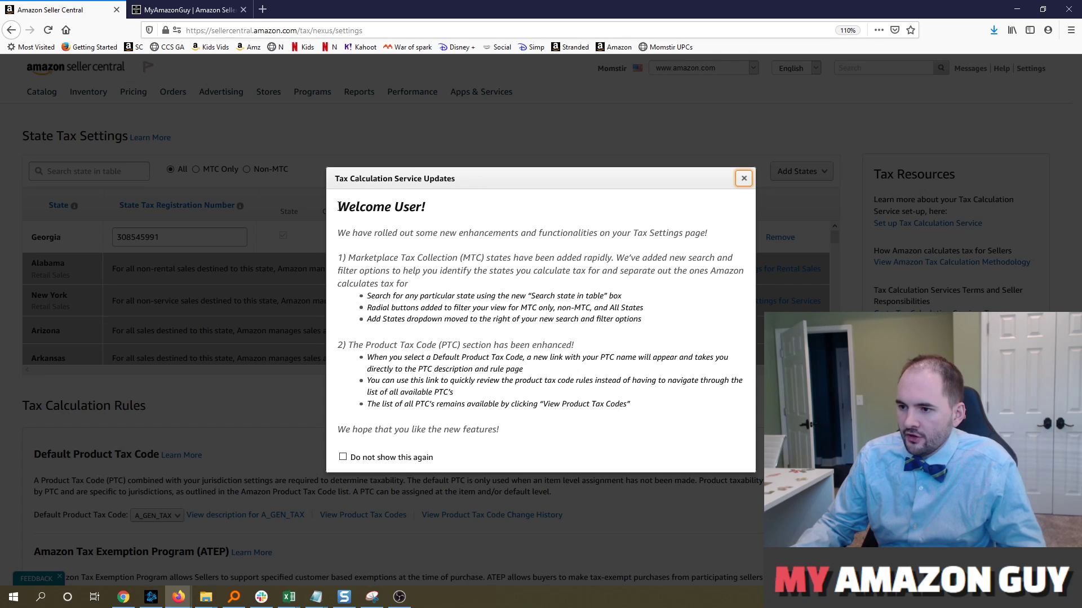
drag(337, 207, 445, 258)
click(448, 291)
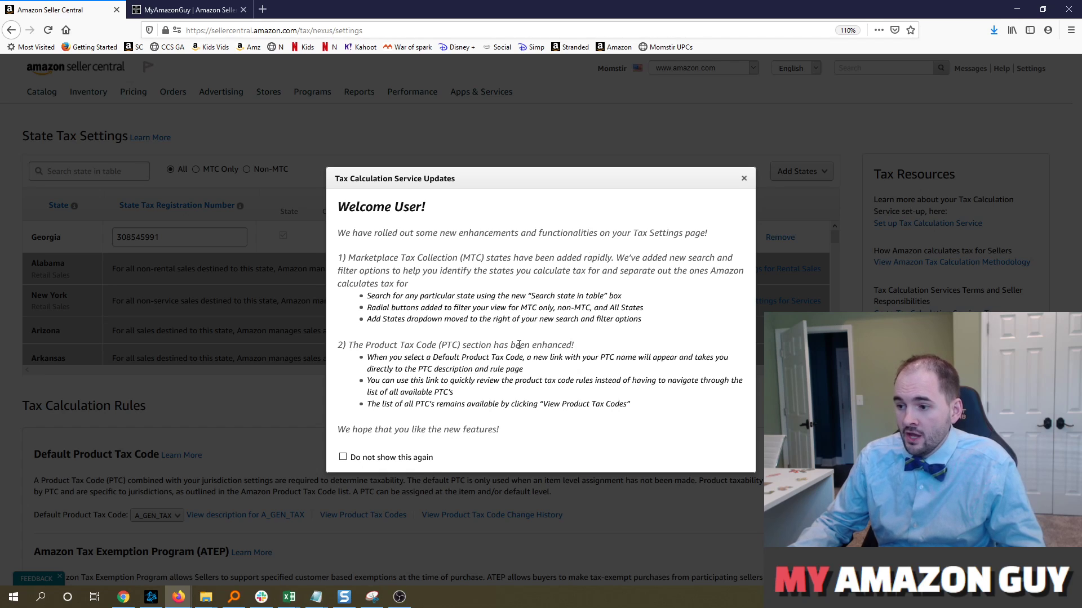
Close the tax service update notice and scroll the state tax table down to Wyoming.
click(744, 178)
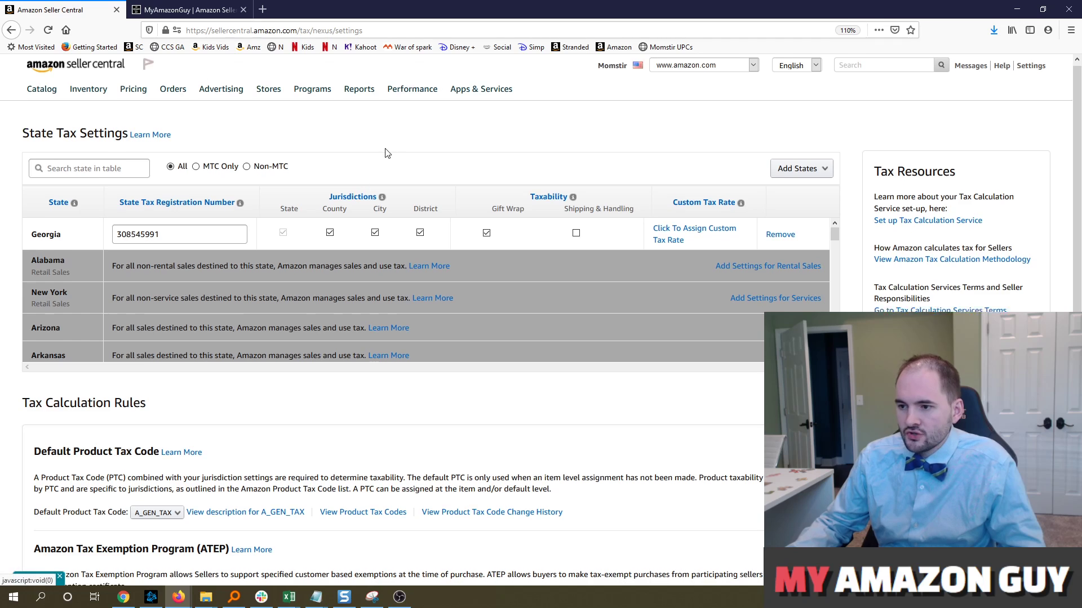
scroll(110, 172, down, 1)
scroll(340, 205, down, 2)
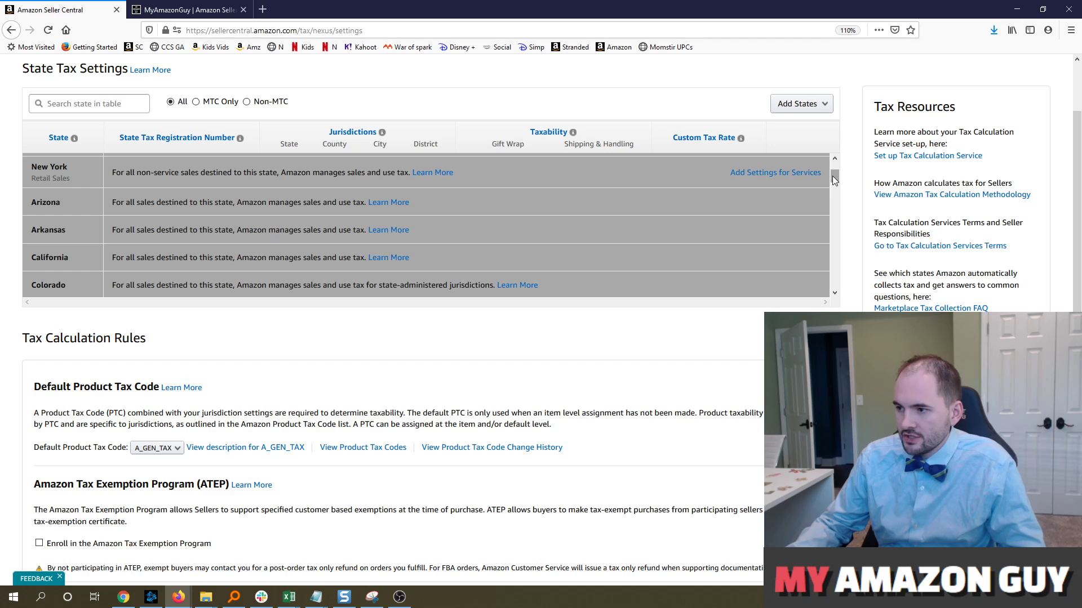
scroll(833, 179, up, 2)
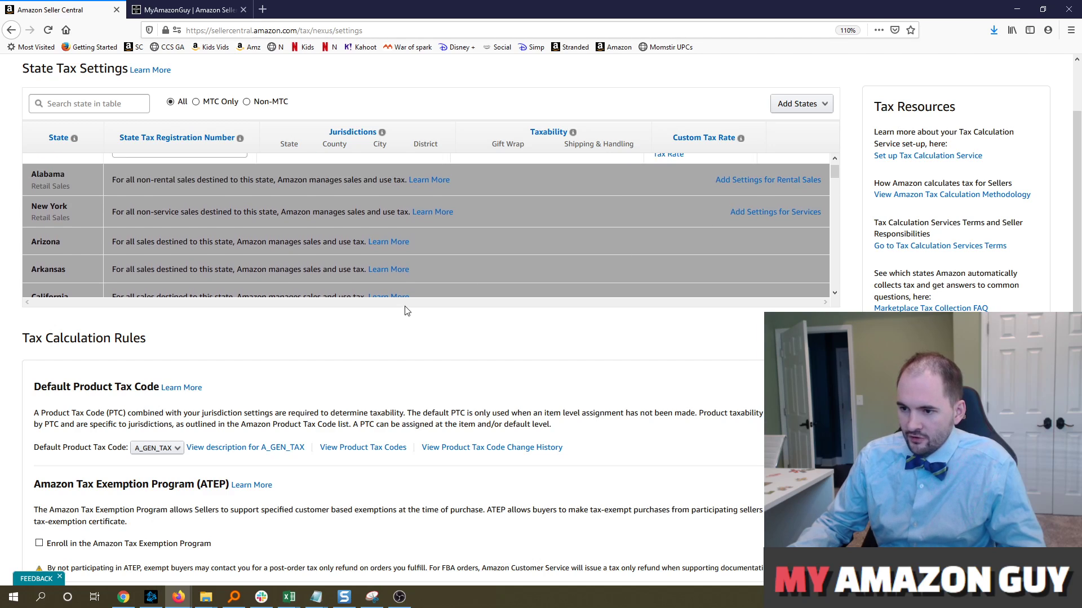
scroll(424, 311, up, 2)
scroll(143, 219, down, 6)
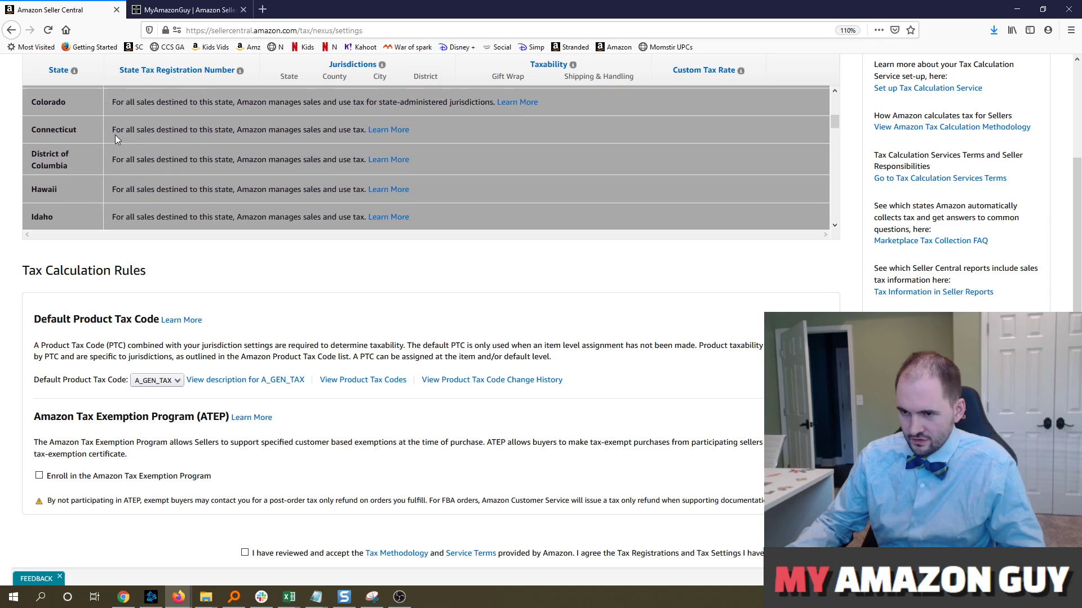
scroll(96, 189, down, 2)
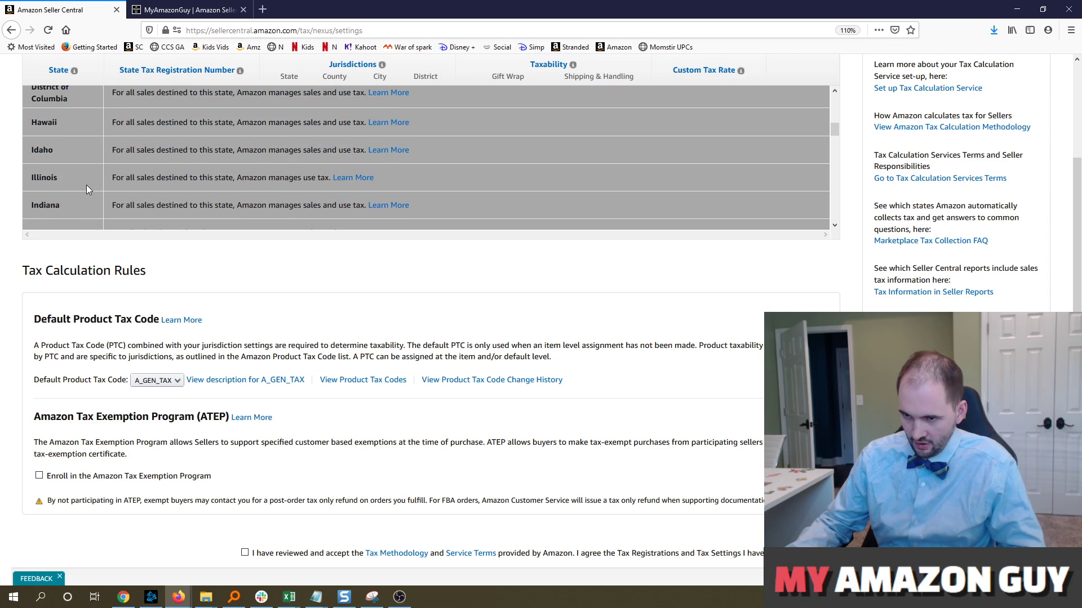
scroll(86, 185, down, 6)
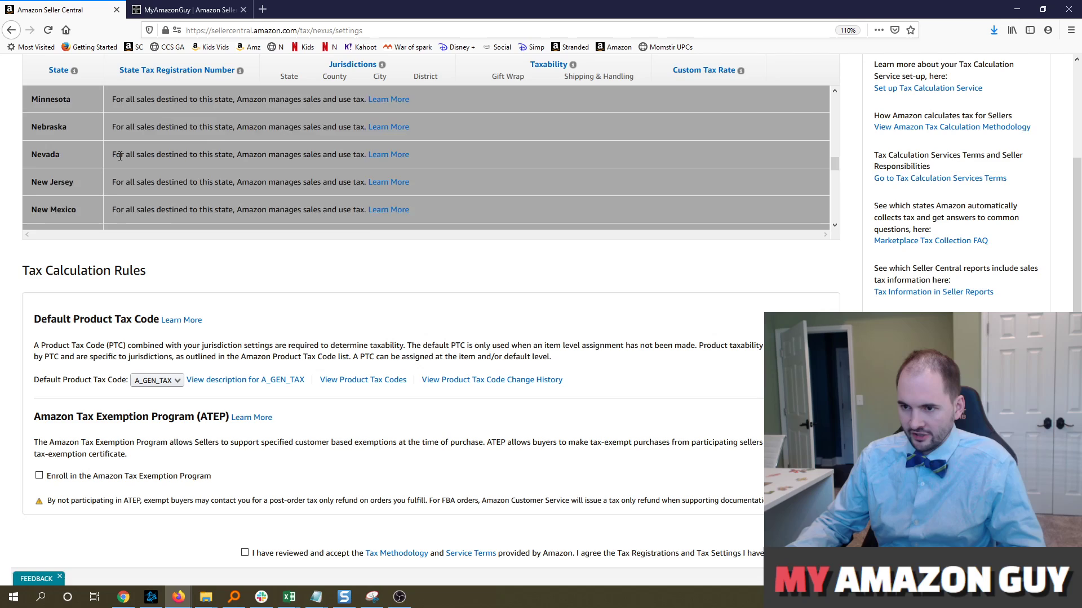
scroll(113, 156, down, 7)
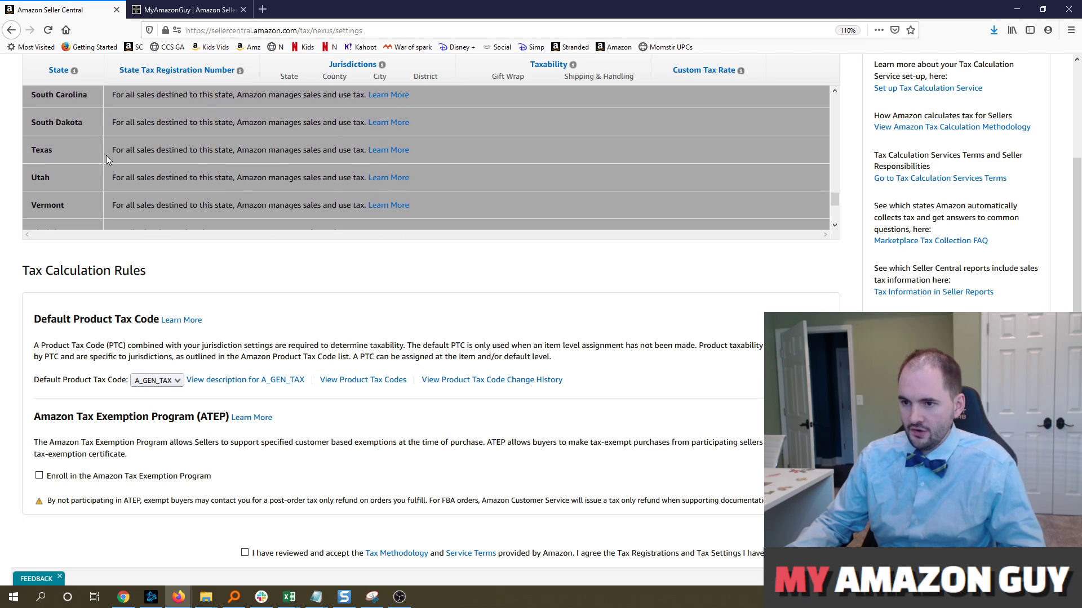
scroll(106, 154, down, 3)
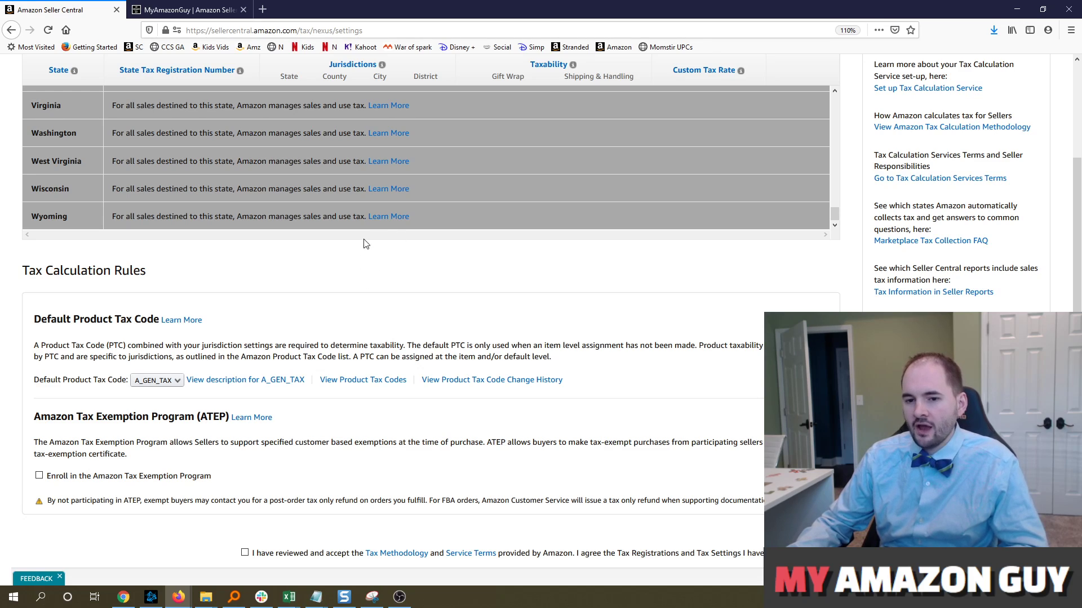
scroll(376, 252, up, 2)
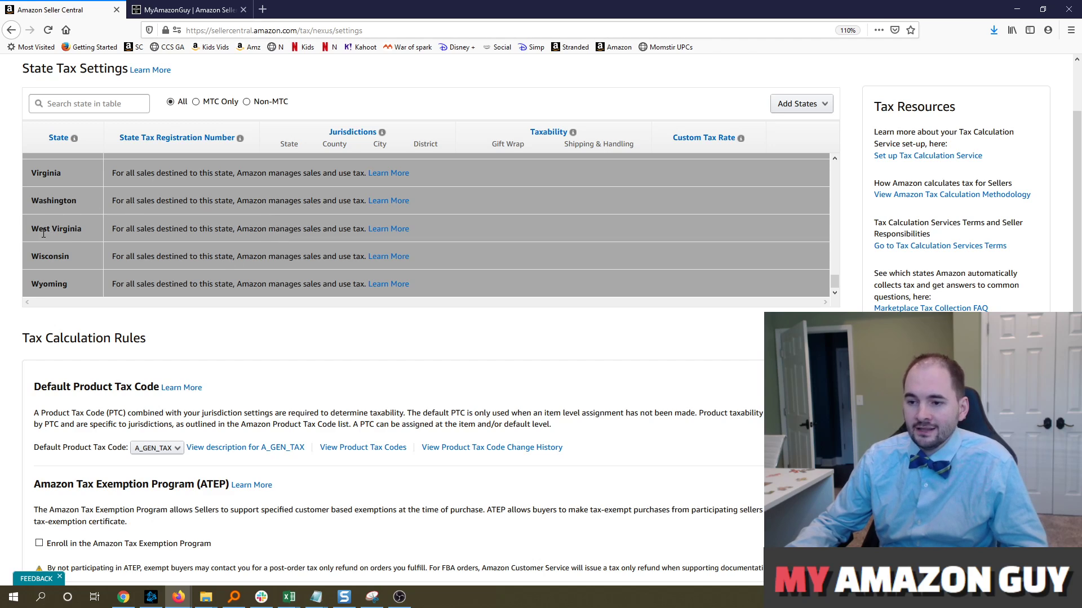
Add Alaska to the state tax table, then remove it so only Georgia remains.
click(800, 103)
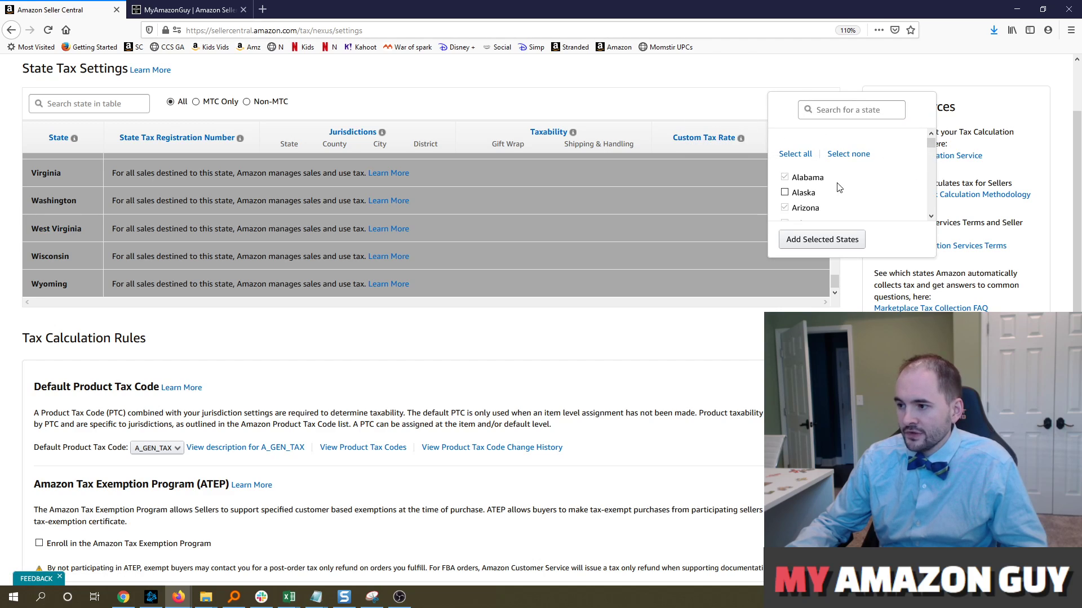
click(786, 194)
click(820, 241)
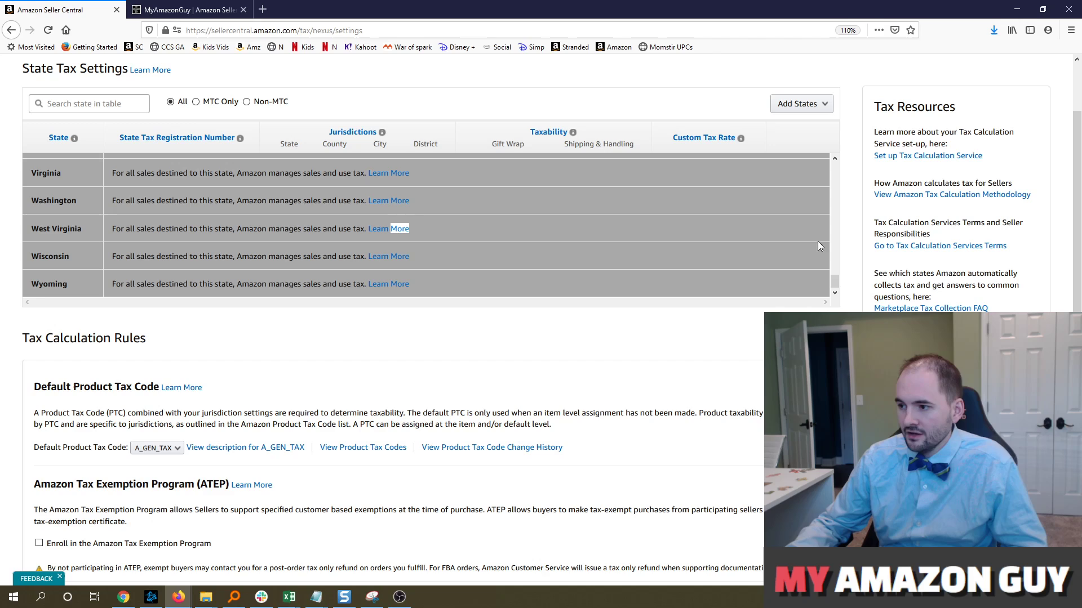
click(161, 174)
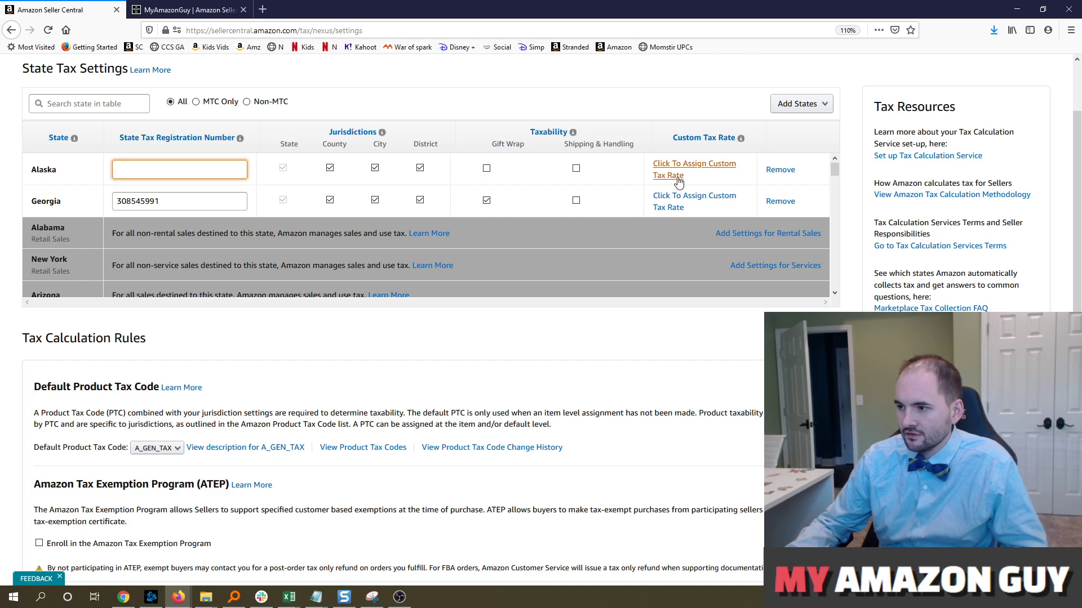
click(778, 171)
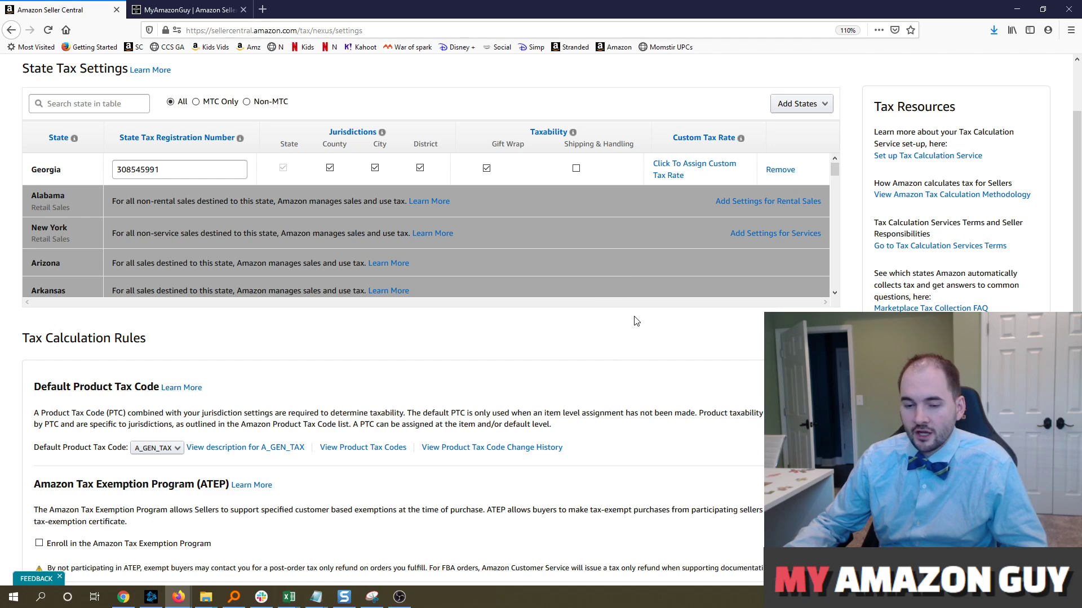
drag(1077, 214, 1077, 333)
scroll(281, 356, up, 1)
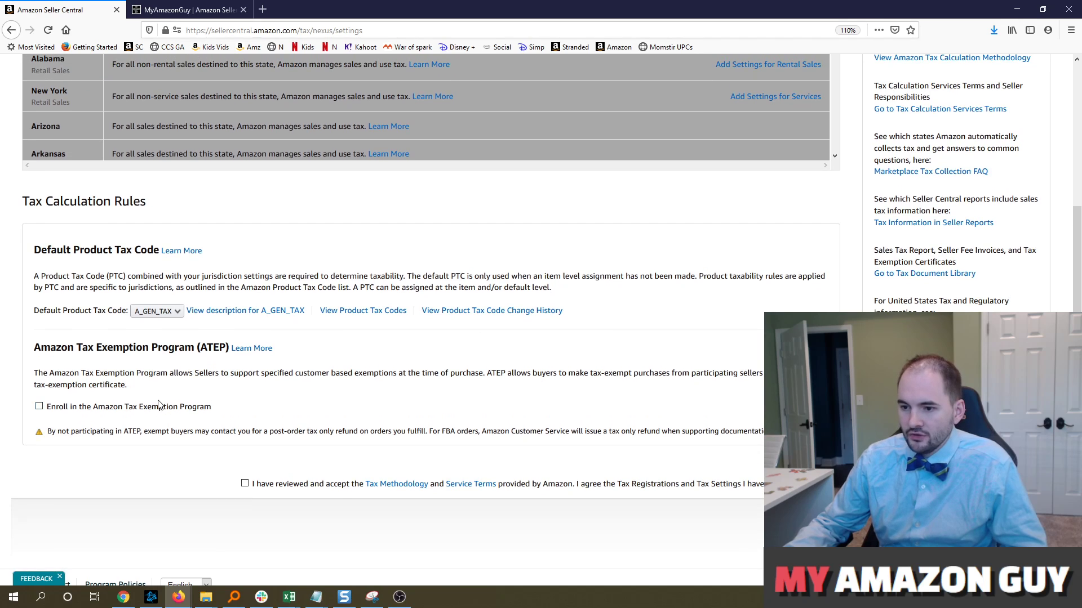
drag(109, 347, 155, 352)
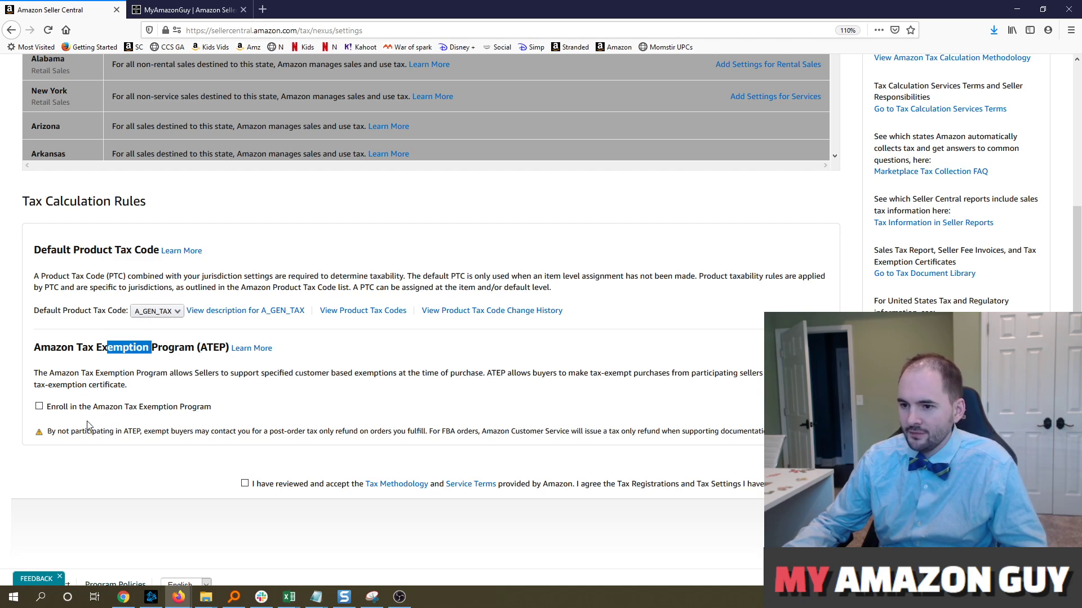
click(261, 251)
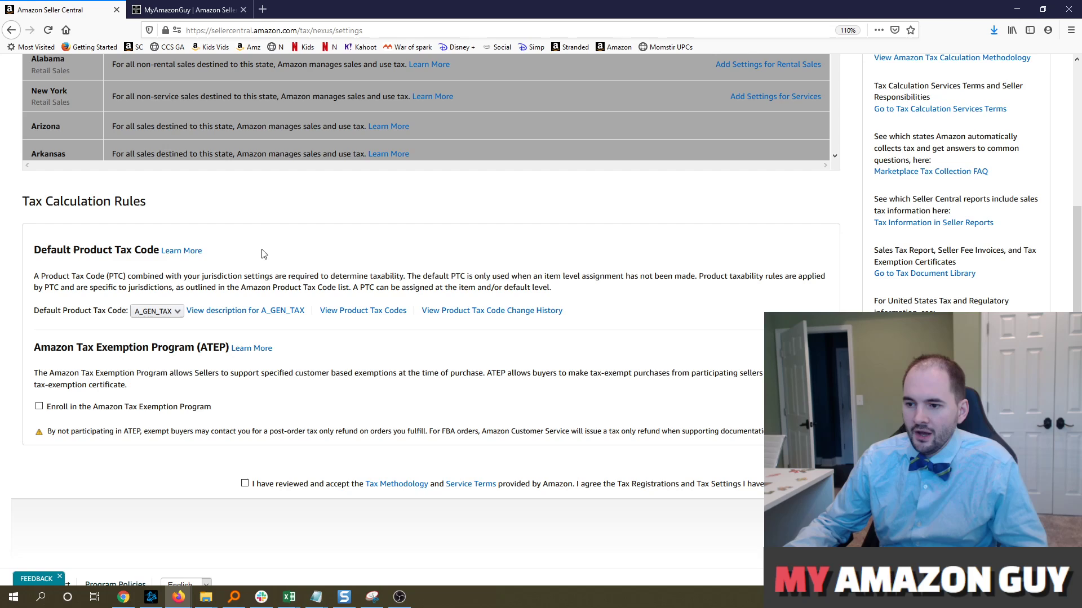
click(157, 316)
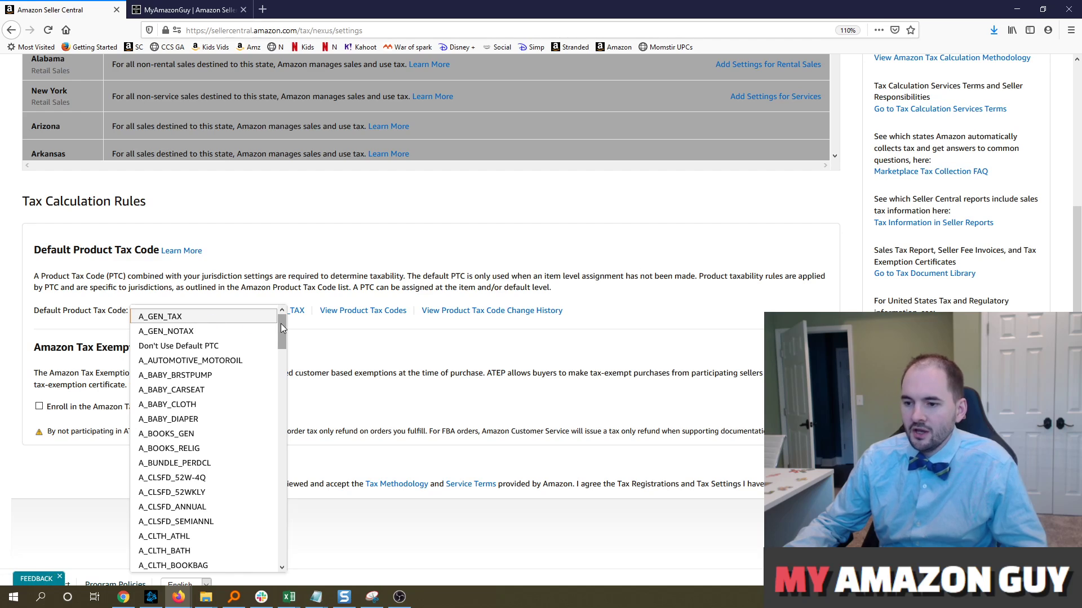
drag(281, 323, 319, 495)
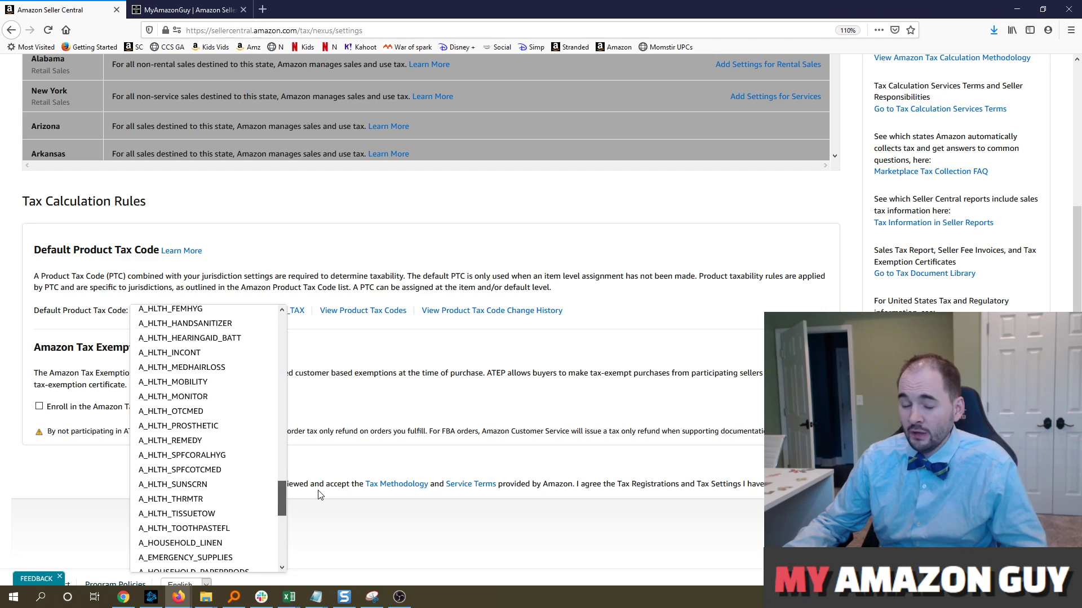
drag(315, 495, 306, 546)
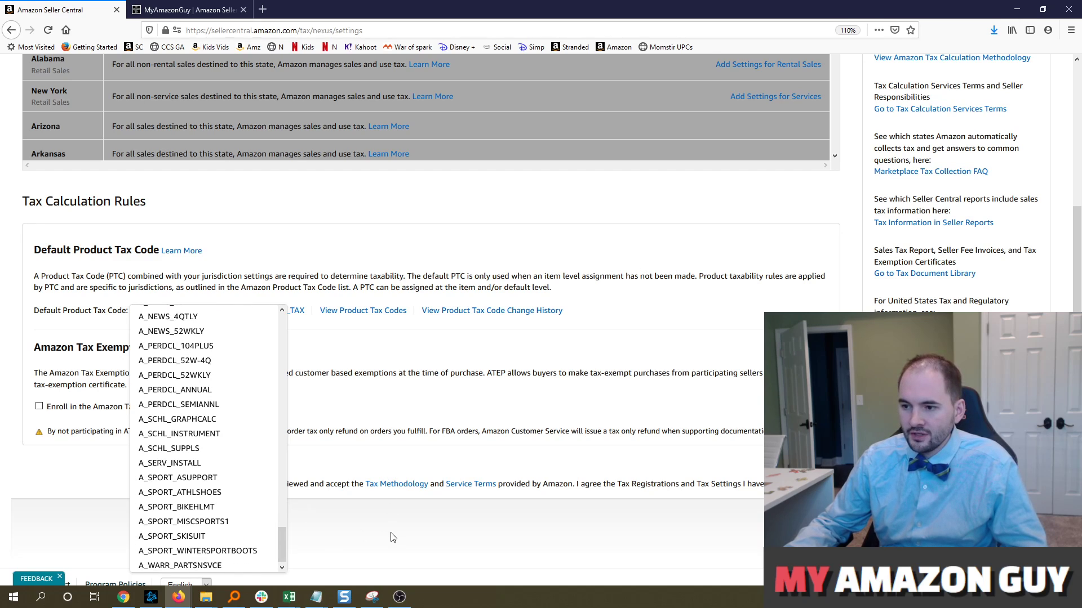
click(367, 499)
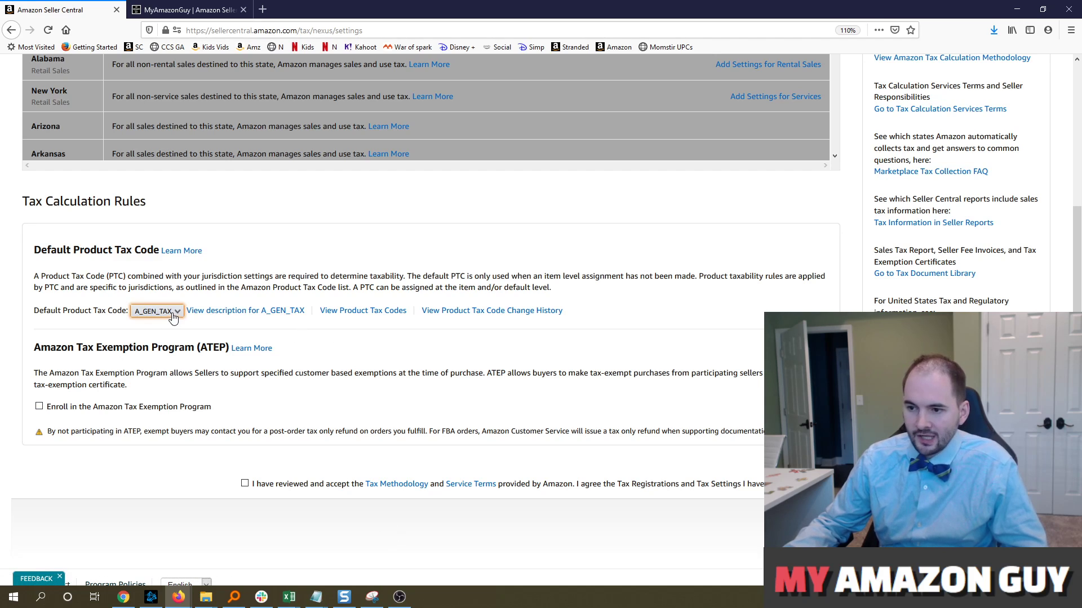
scroll(166, 317, up, 1)
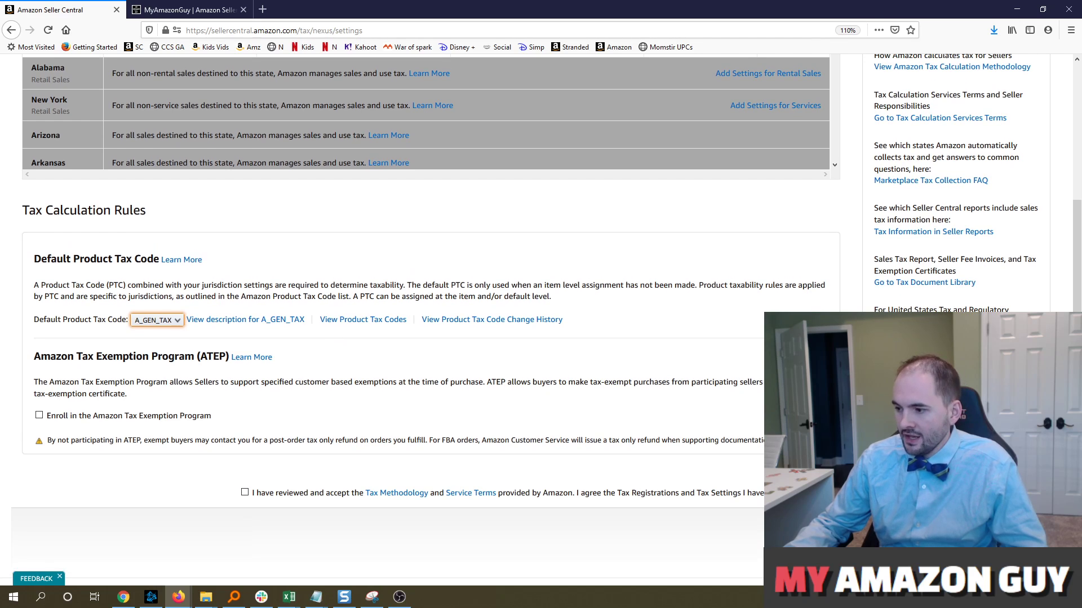
scroll(1032, 204, up, 3)
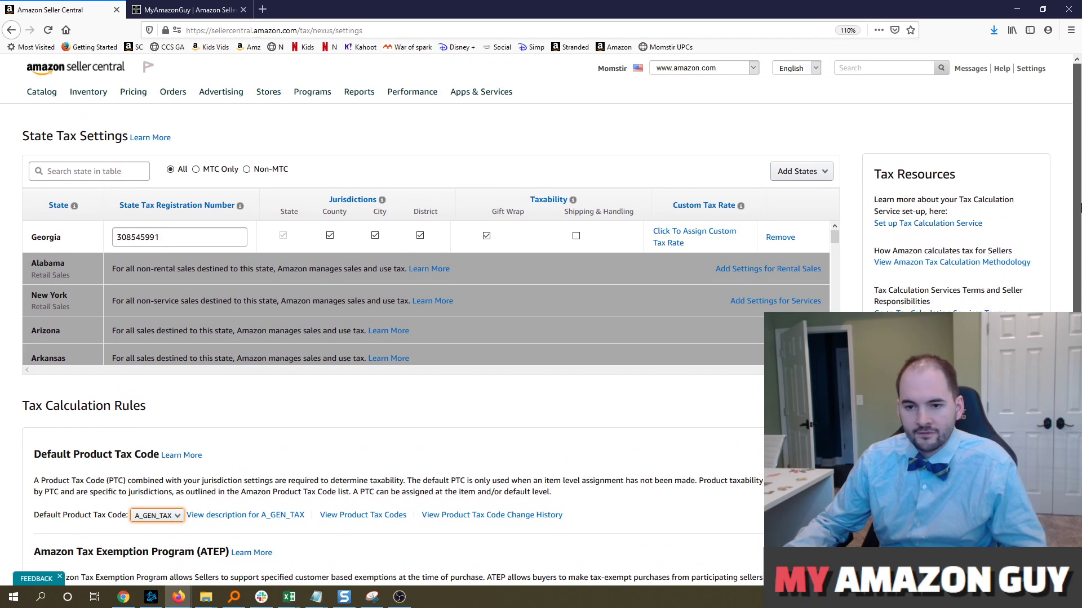
mouse_move(1039, 69)
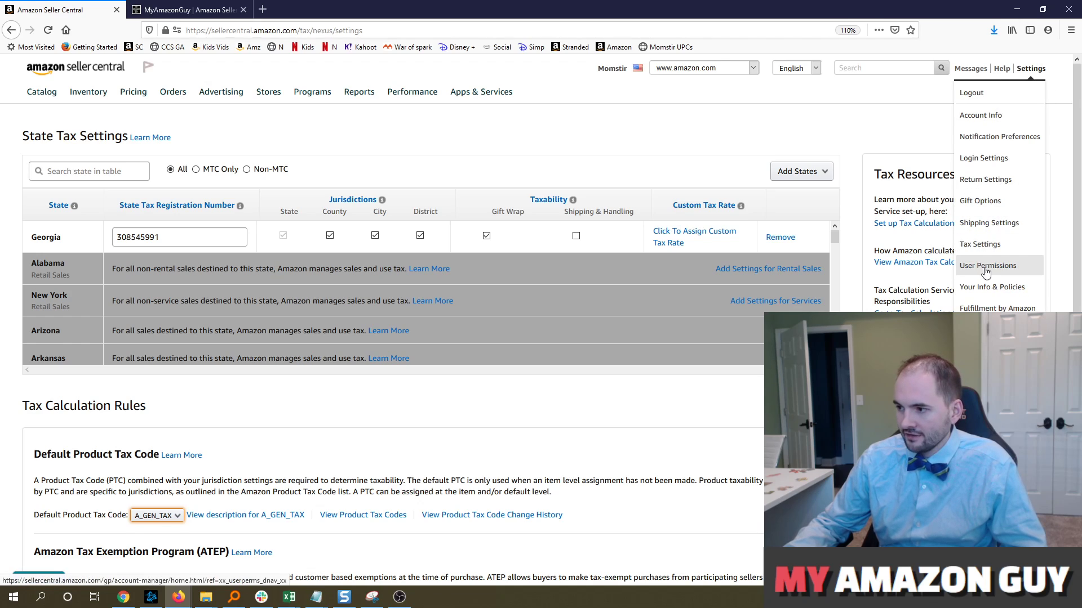
click(308, 160)
double_click(197, 245)
scroll(237, 293, down, 2)
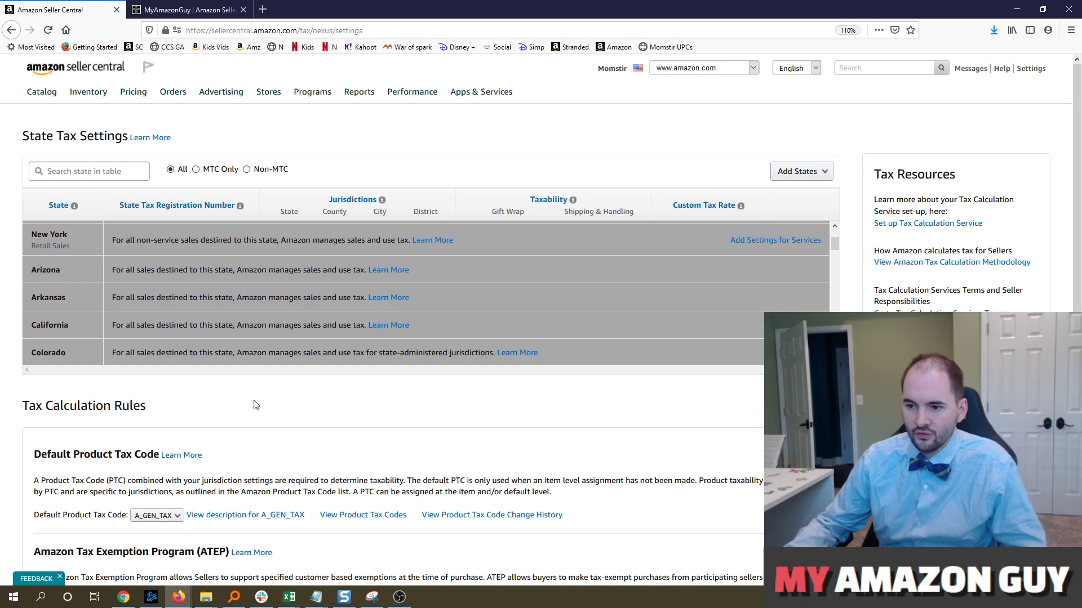
scroll(800, 175, down, 5)
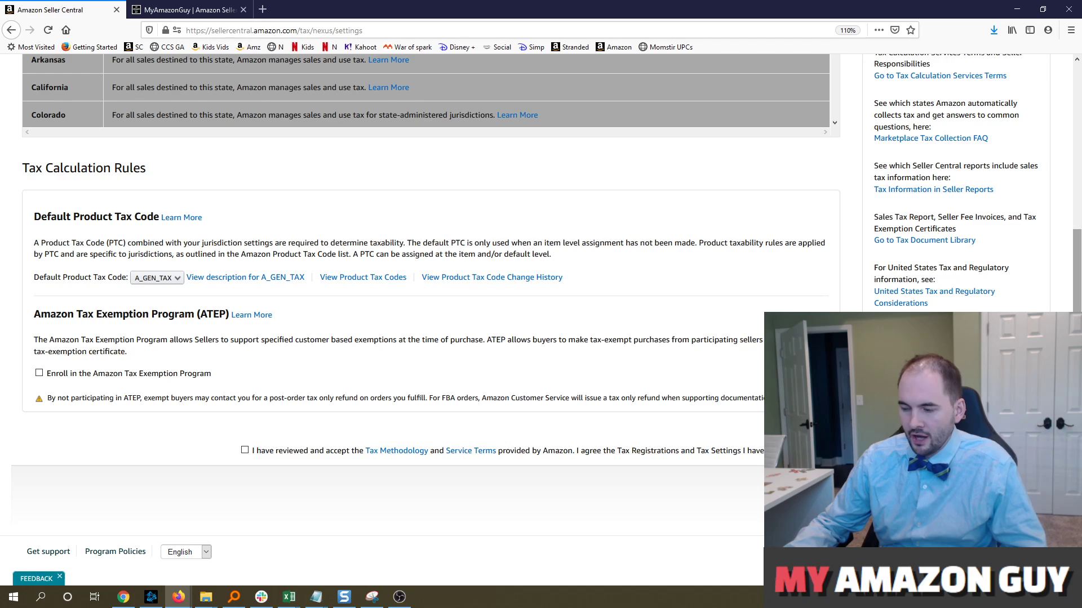
scroll(800, 174, up, 3)
scroll(379, 169, up, 2)
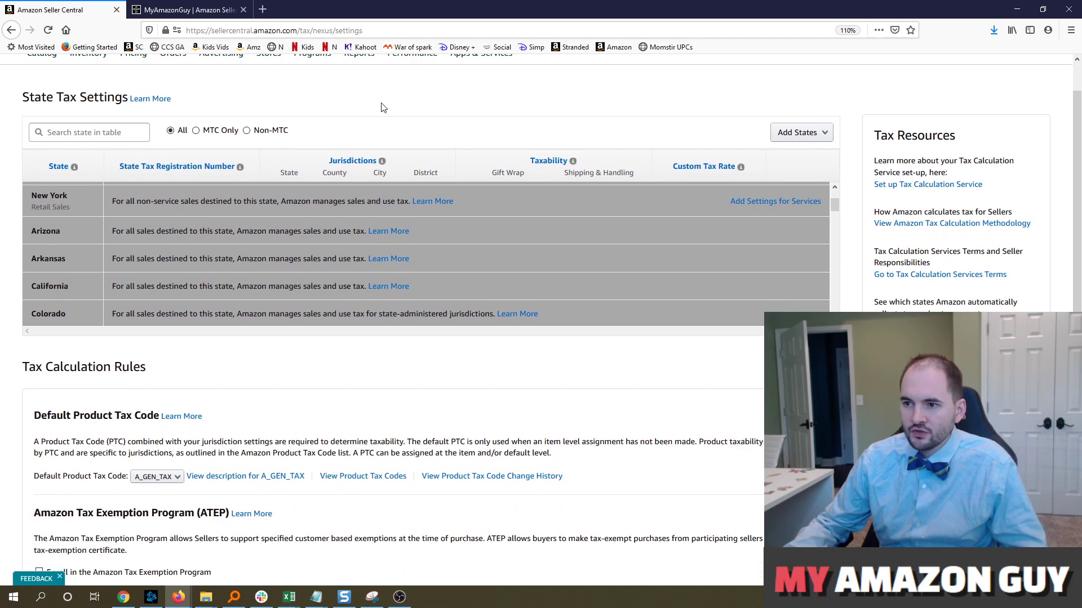
mouse_move(376, 81)
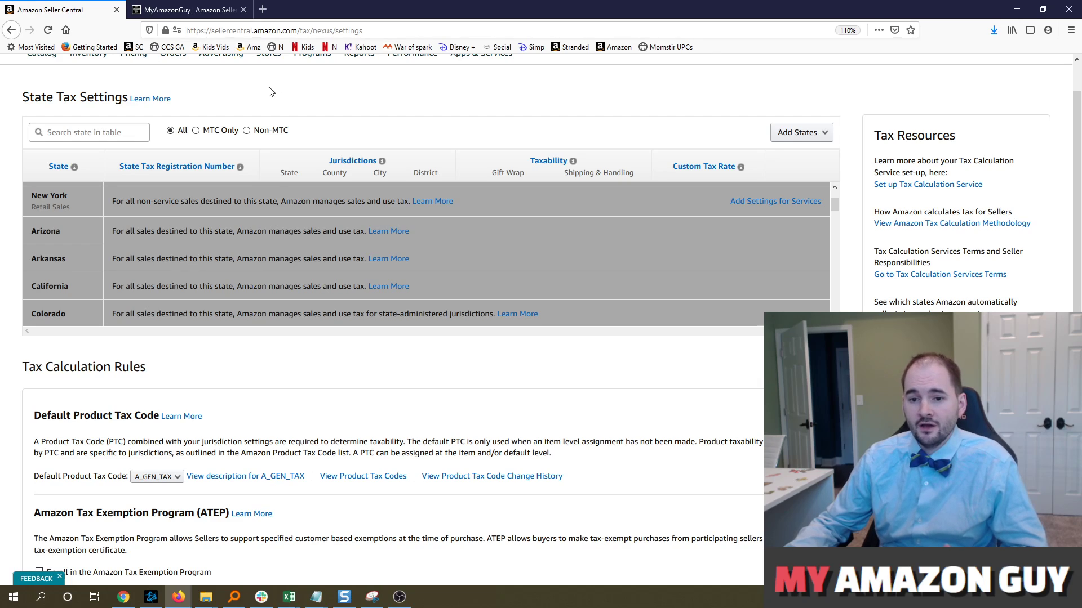
Show the My Amazon Guy homepage and preview its Services menu options.
click(166, 5)
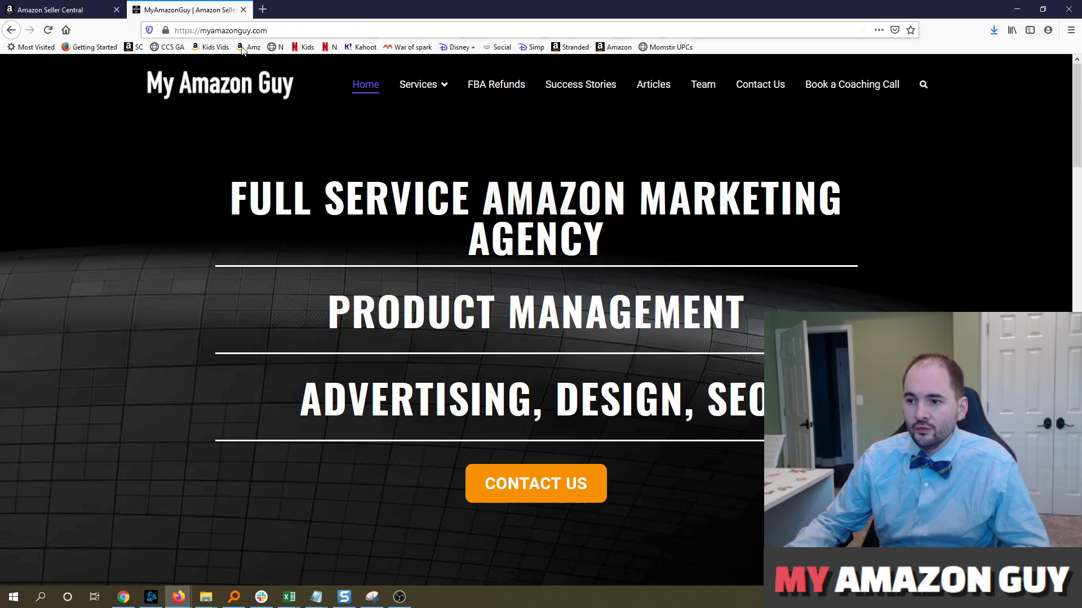
mouse_move(479, 95)
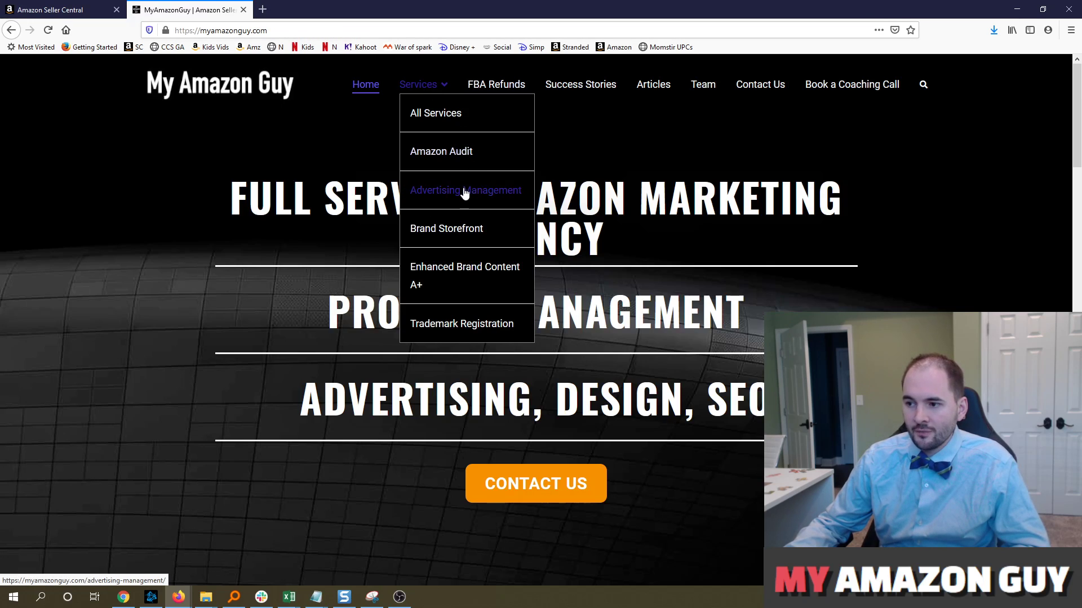